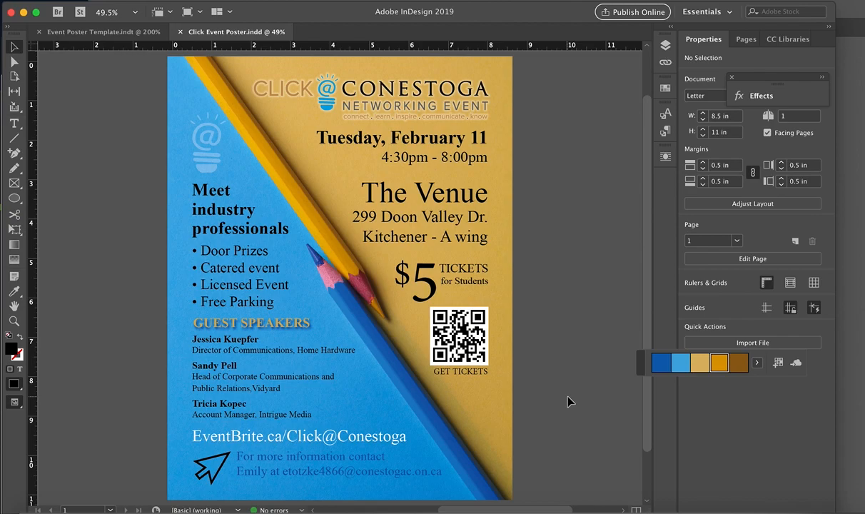
Step: Turn off the preview display and inspect the poster's margins and bleed along its outer edges at 100% zoom
key("w")
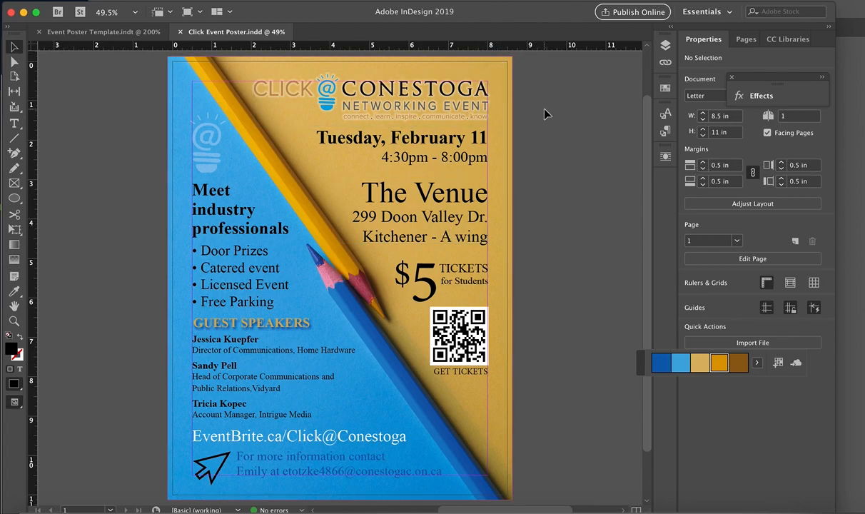
key("super+equal")
key("super+equal")
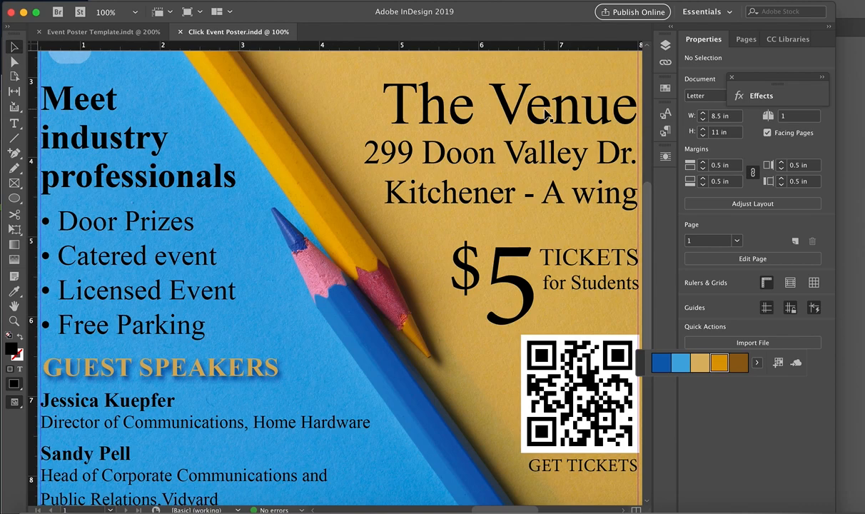
scroll(545, 114, "right", 10)
scroll(544, 114, "up", 4)
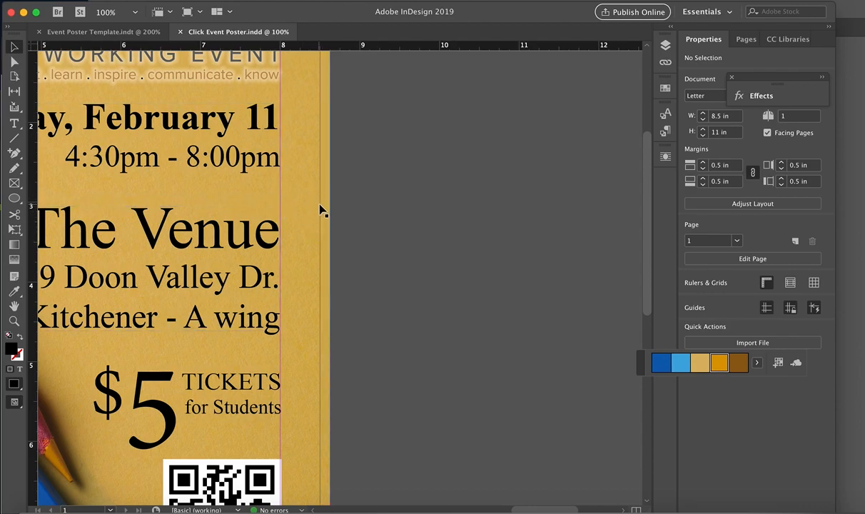
scroll(320, 209, "up", 5)
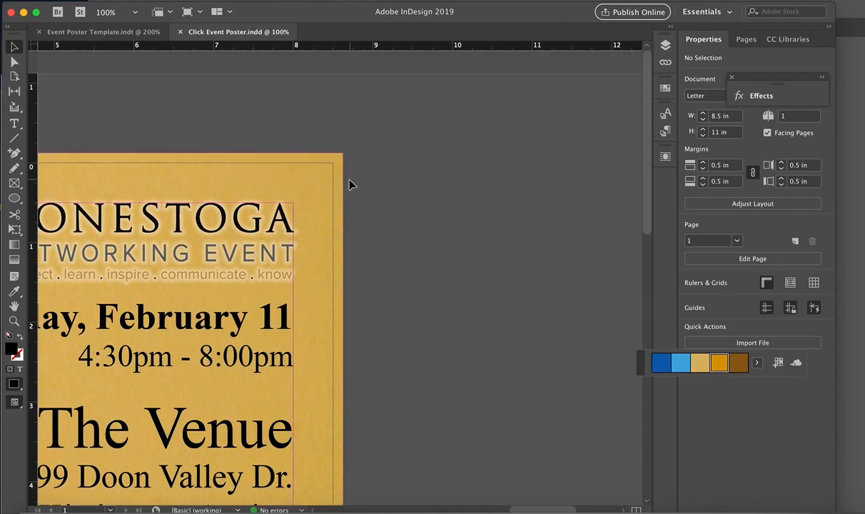
scroll(327, 170, "down", 5)
scroll(327, 171, "left", 6)
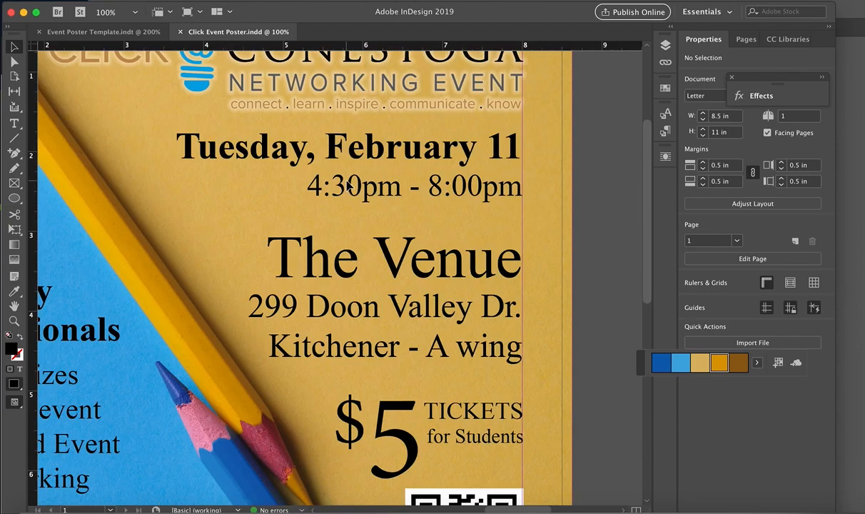
scroll(348, 186, "up", 2)
scroll(327, 170, "down", 5)
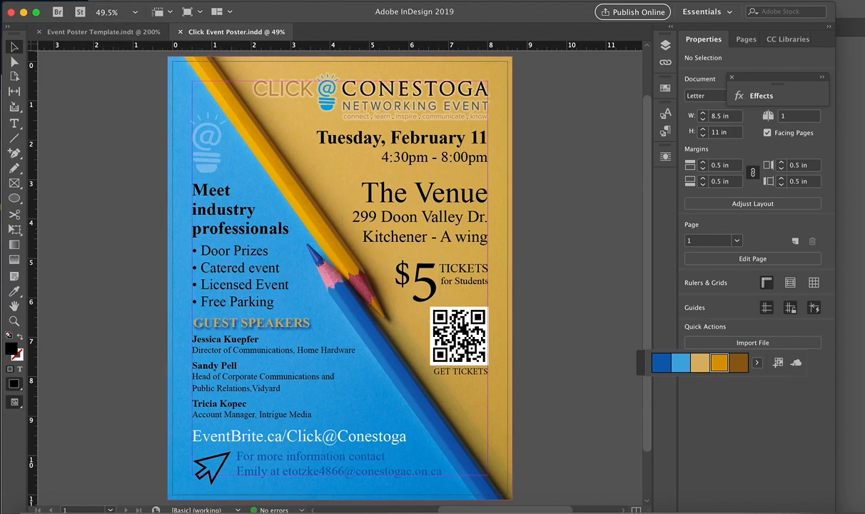
Step: Run a spell check on the whole document, skipping the flagged street name, EventBrite.ca and the e-mail domain
left_click(114, 0)
mouse_move(114, 0)
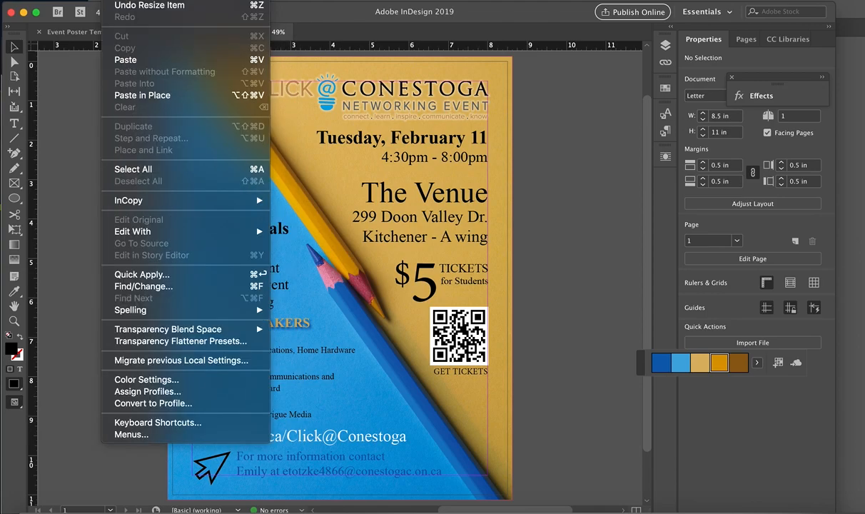
mouse_move(199, 310)
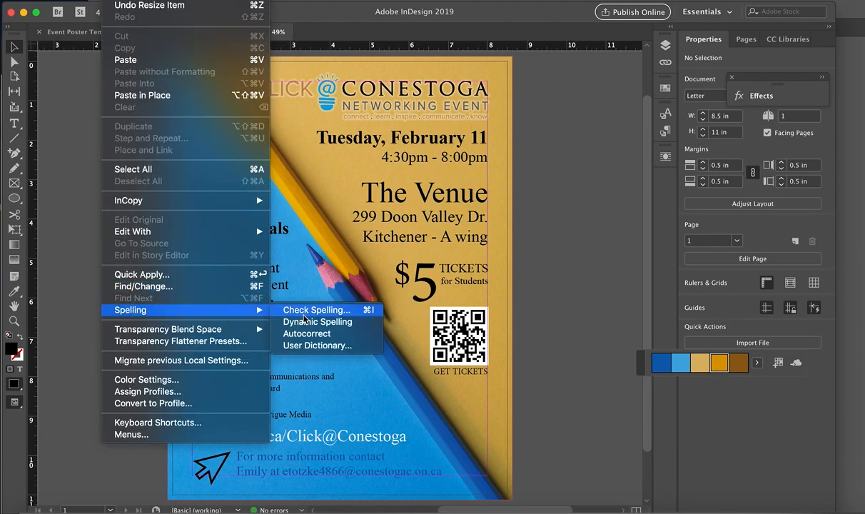
left_click(358, 310)
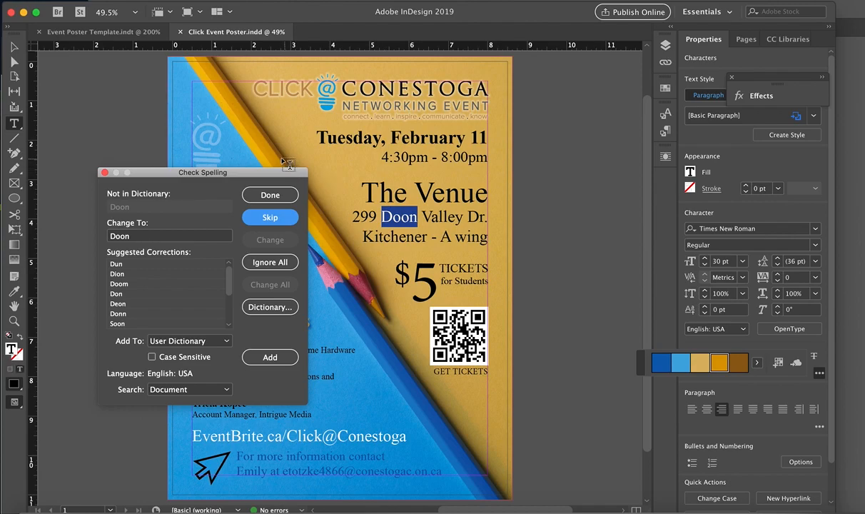
left_click_drag(245, 172, 213, 122)
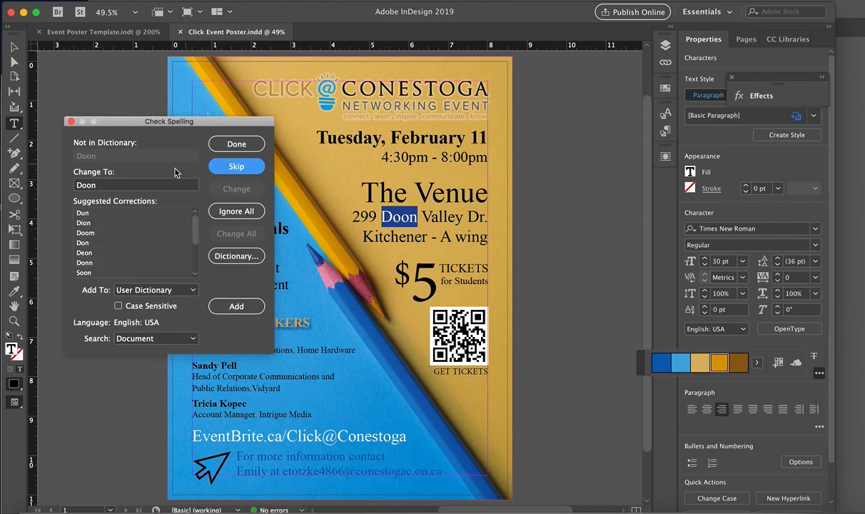
left_click_drag(237, 127, 690, 126)
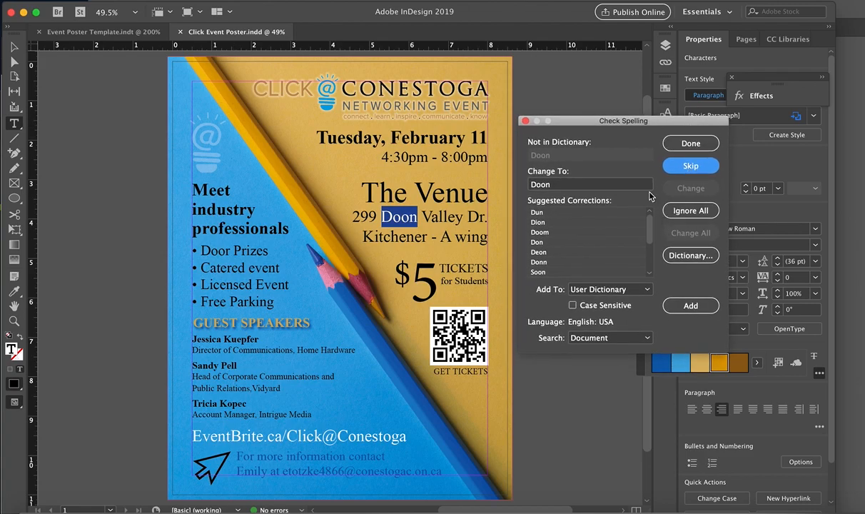
left_click(690, 165)
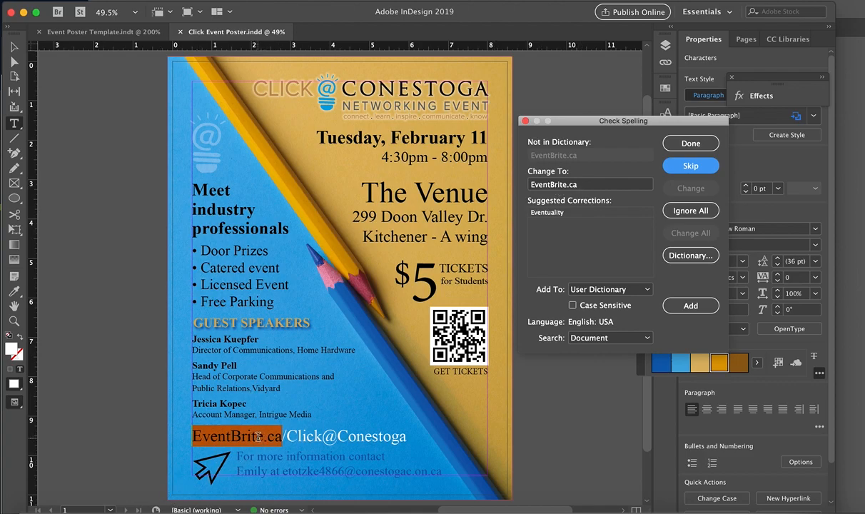
left_click(691, 166)
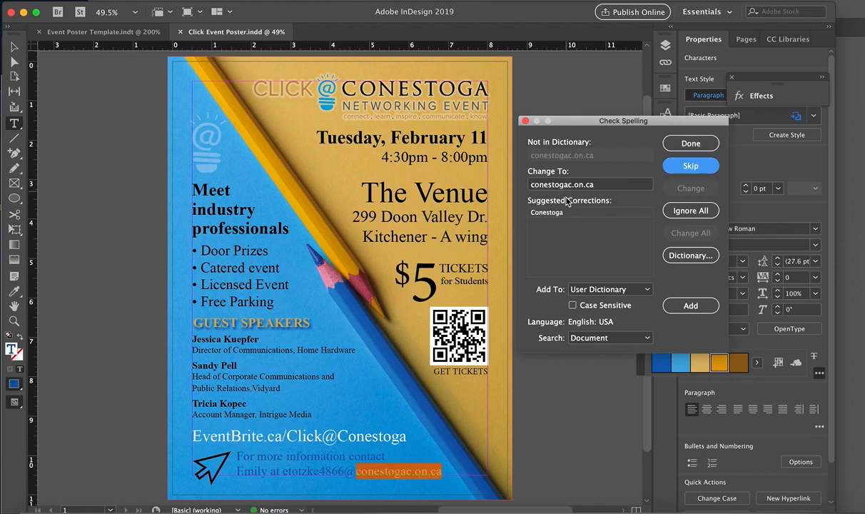
left_click(690, 168)
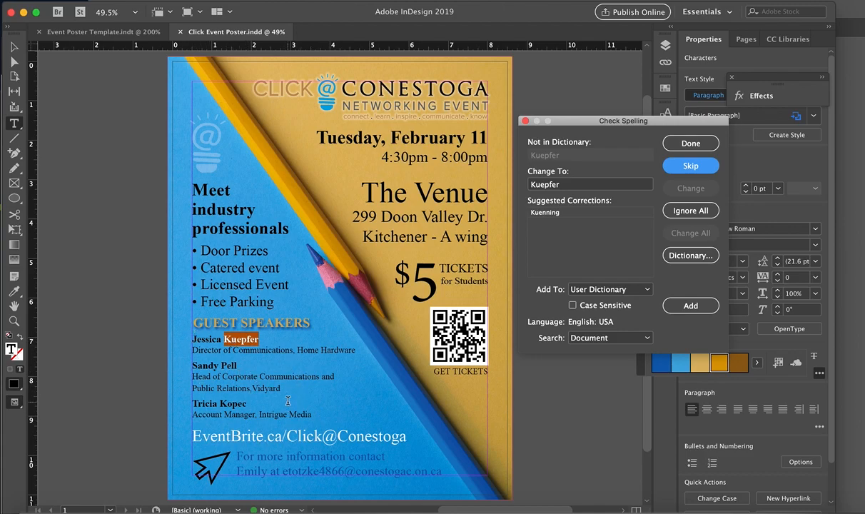
Step: Skip the flagged speaker's surname, Vidyard, and the uncapitalized words industry and professionals, and finish the spell check
left_click(685, 167)
left_click(691, 167)
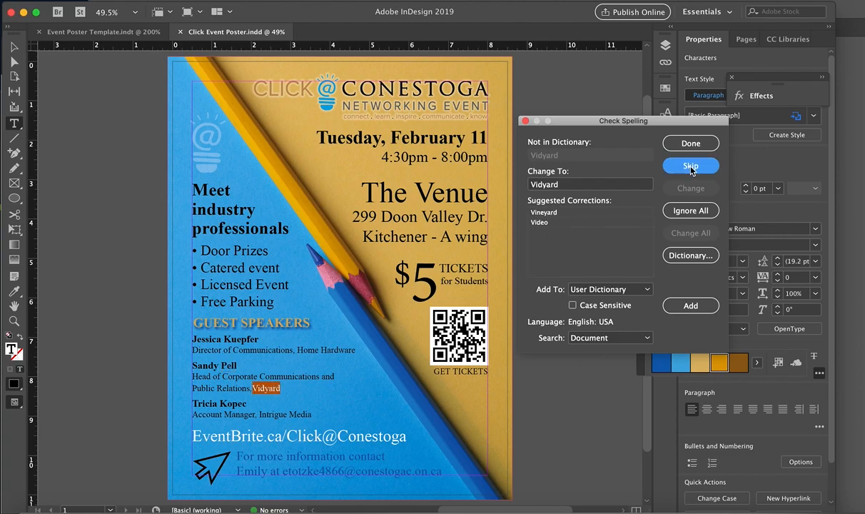
left_click(690, 167)
left_click(691, 167)
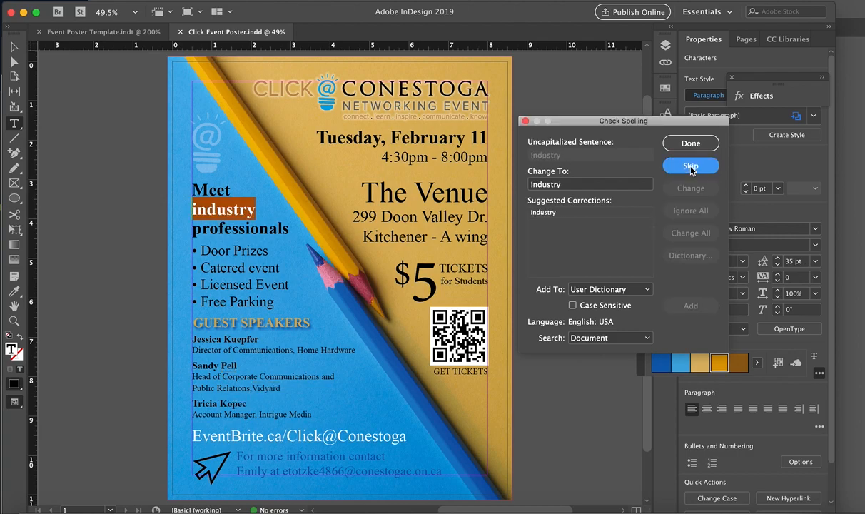
left_click(690, 167)
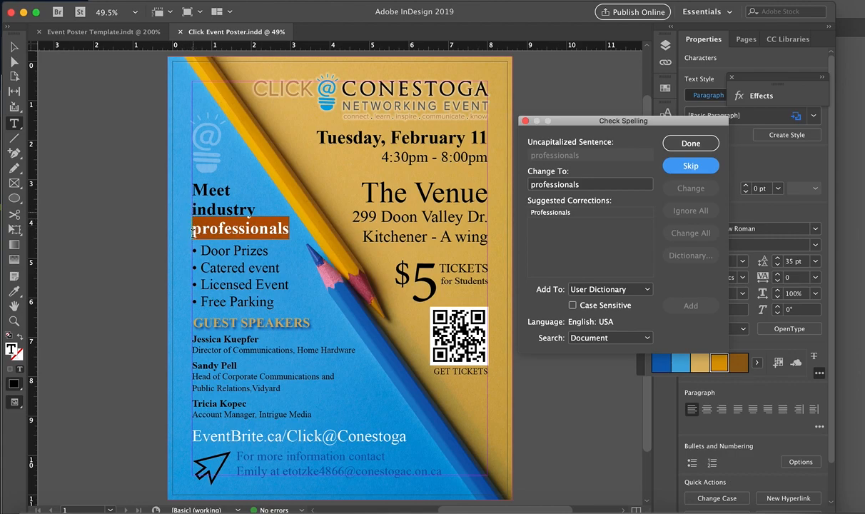
left_click(690, 166)
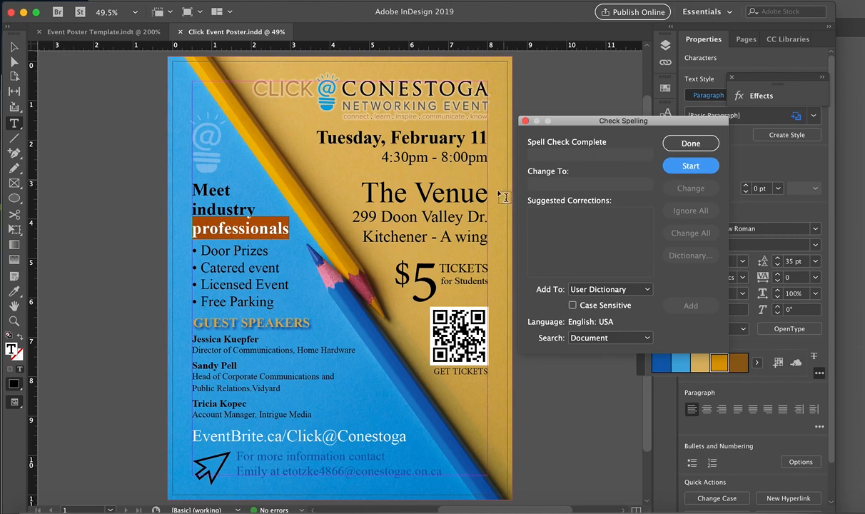
left_click(693, 144)
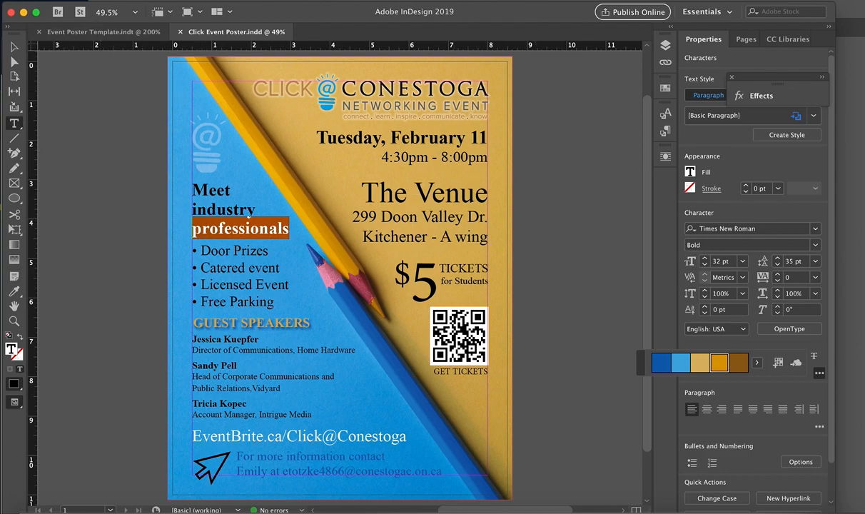
left_click(87, 1)
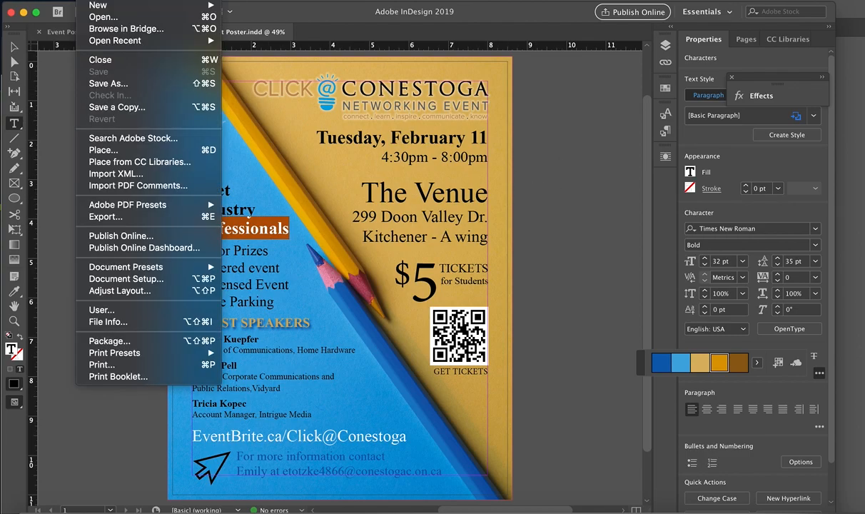
left_click(106, 217)
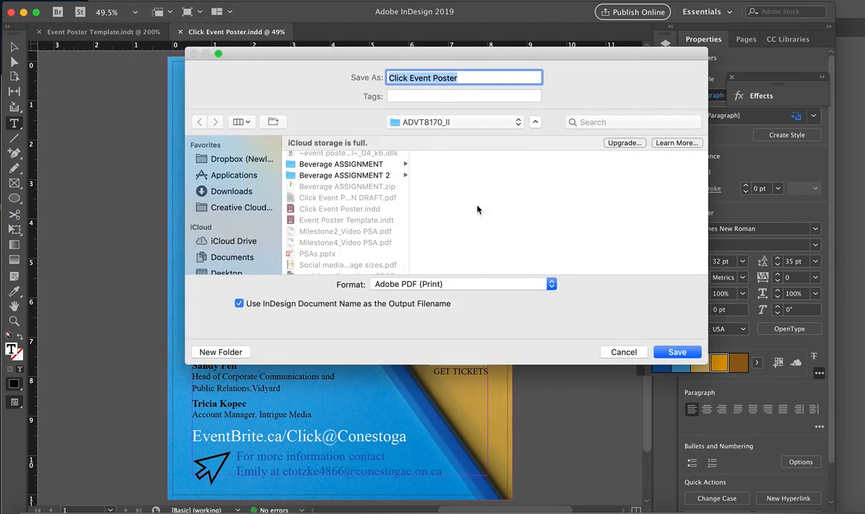
left_click(475, 286)
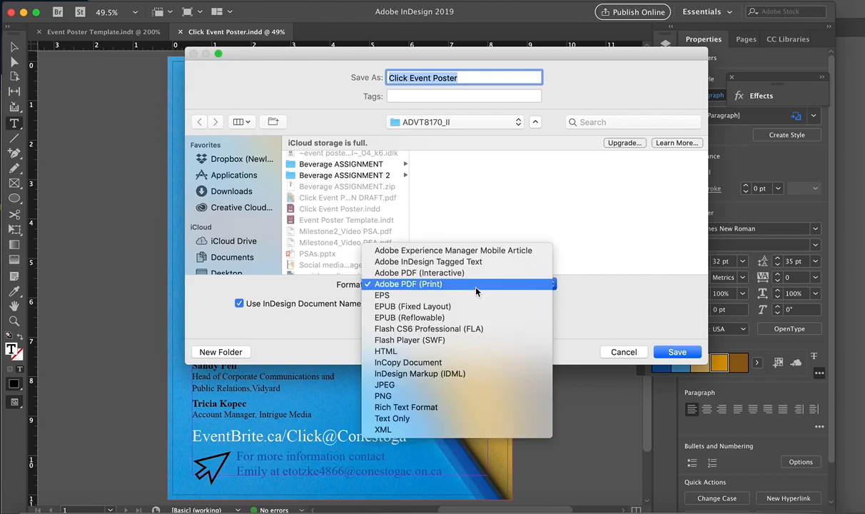
left_click(426, 284)
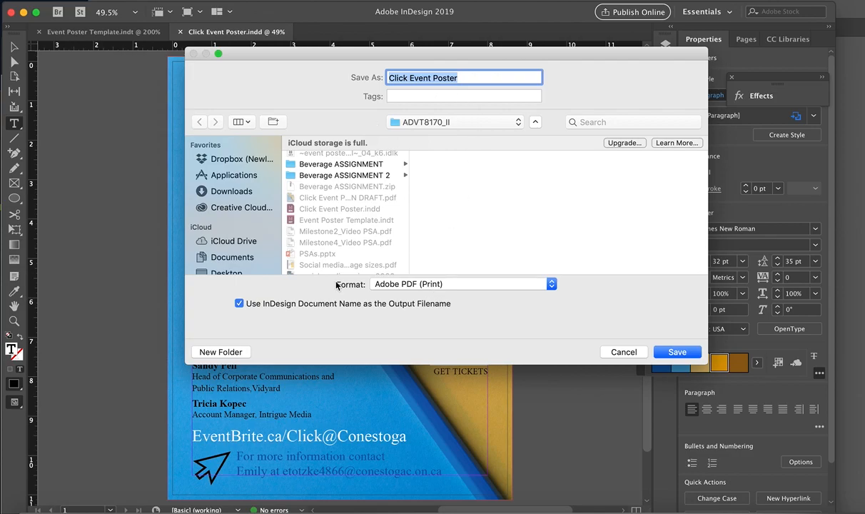
left_click(623, 351)
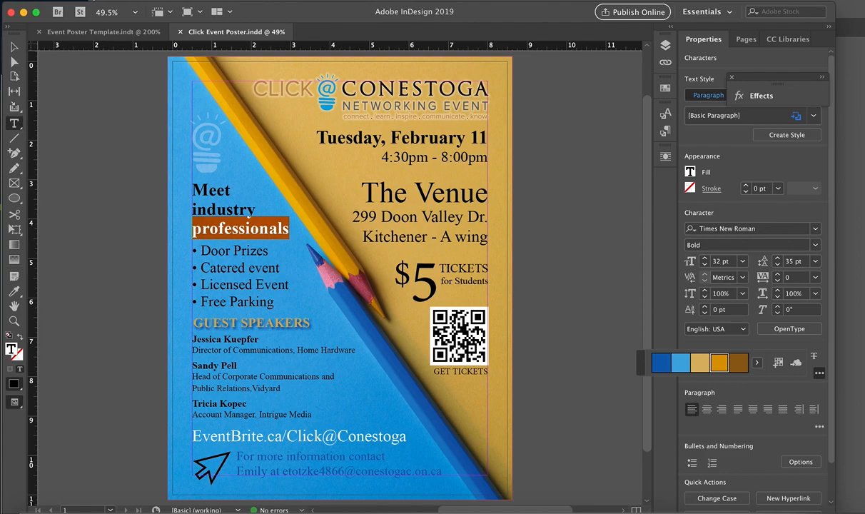
Step: Start packaging the document and review its fonts, links and images, colors and inks, and print settings
left_click(89, 0)
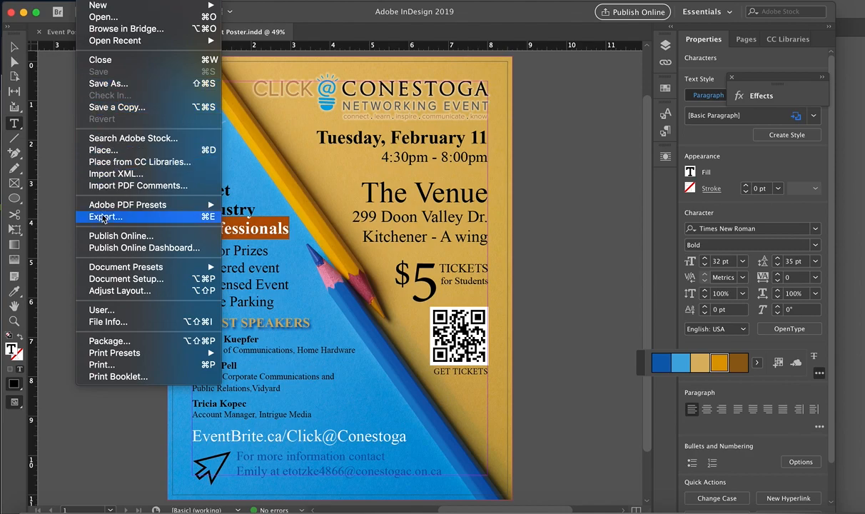
left_click(107, 343)
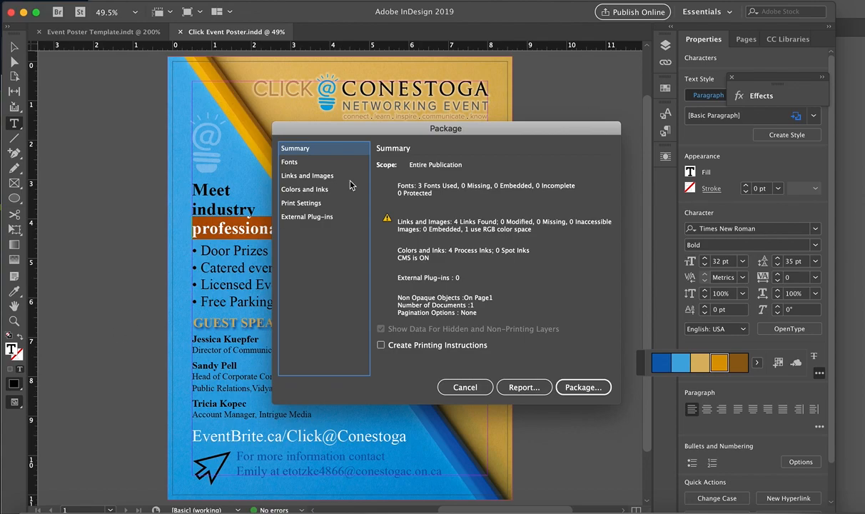
left_click(289, 161)
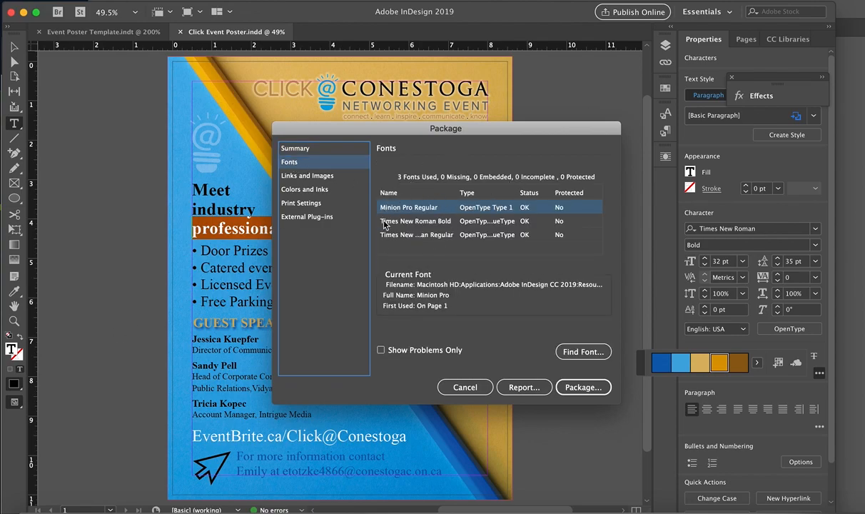
left_click(294, 174)
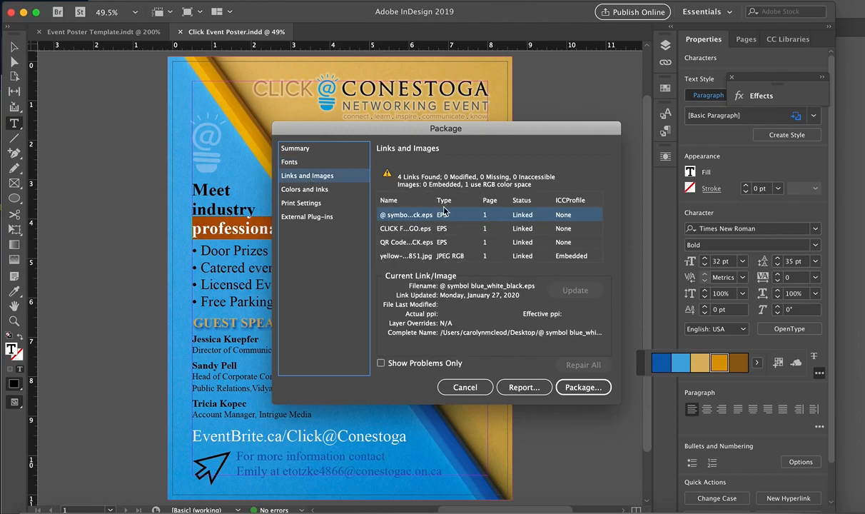
left_click(318, 191)
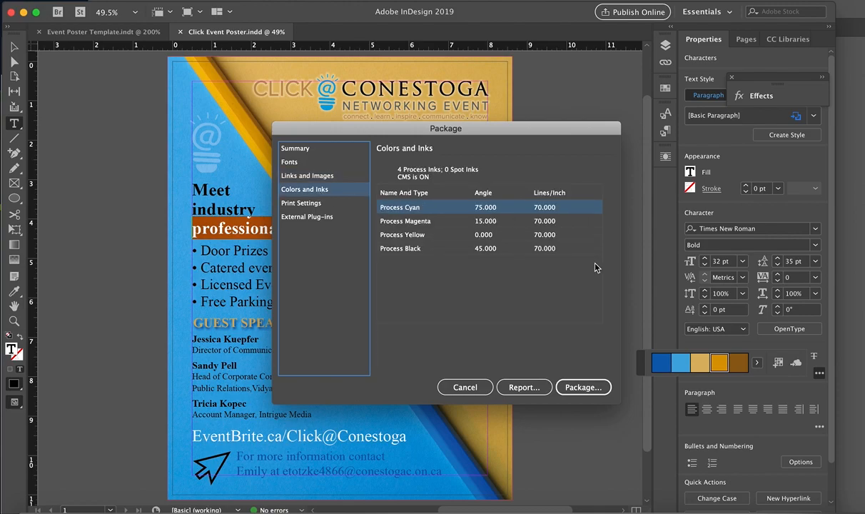
left_click(300, 204)
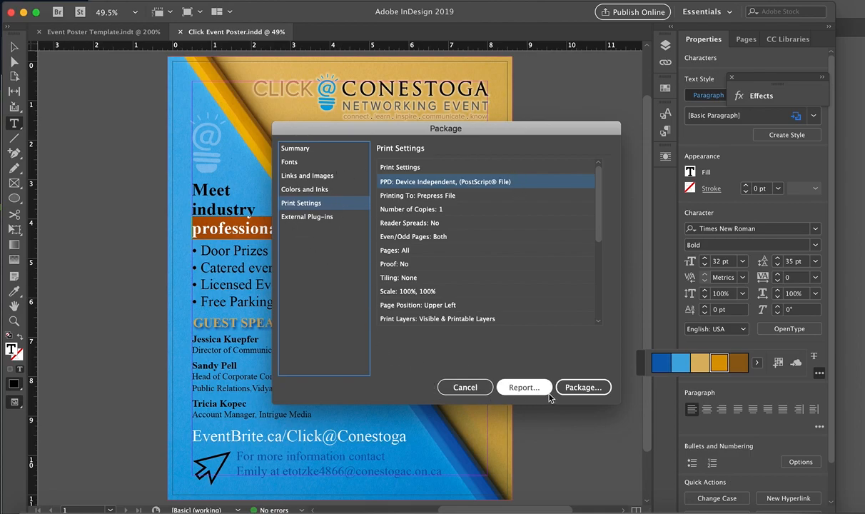
Step: Package the poster as Click Event Poster Folder in ADVT8170_II with the PDF/X-1a:2001 preset, accepting the font licensing warning
left_click(580, 390)
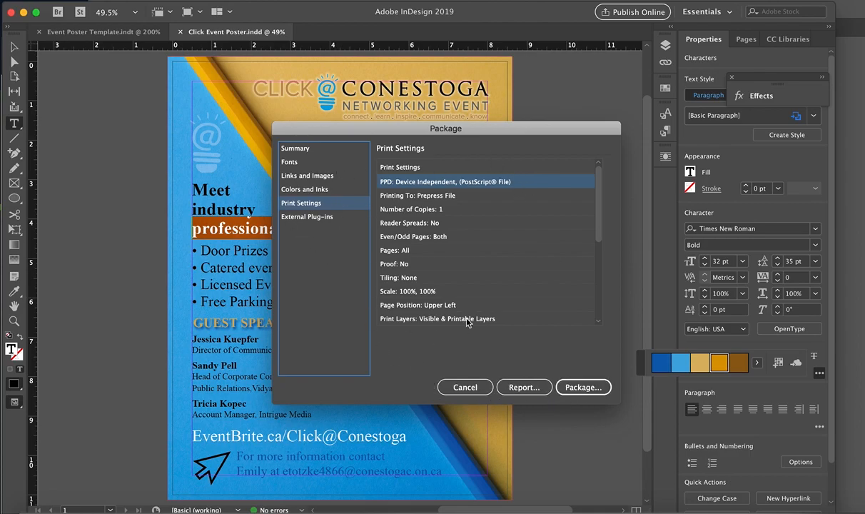
left_click(581, 390)
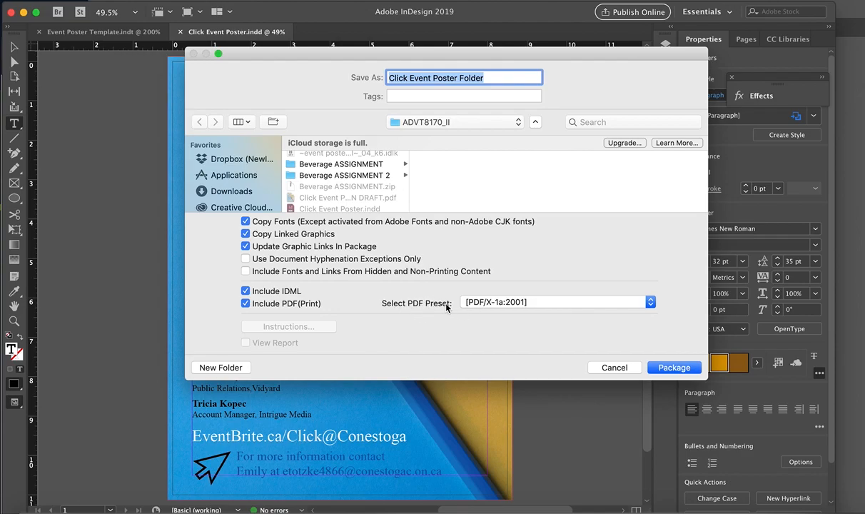
left_click(544, 303)
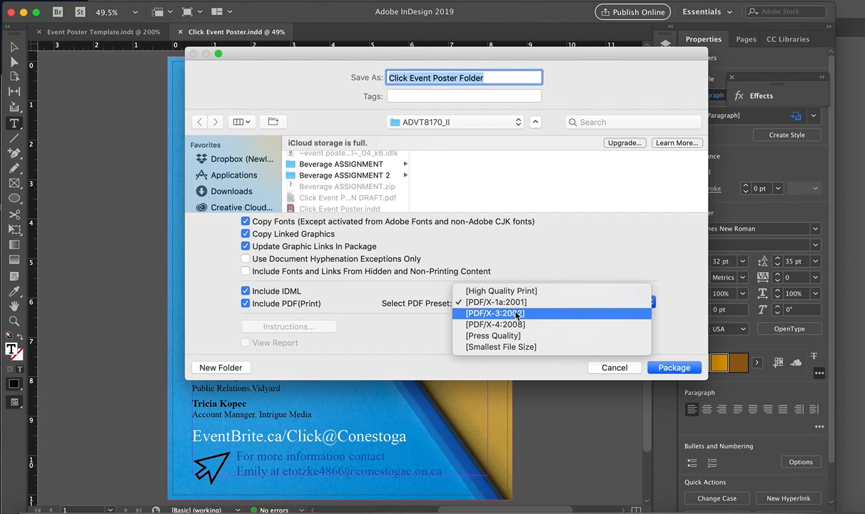
left_click(518, 303)
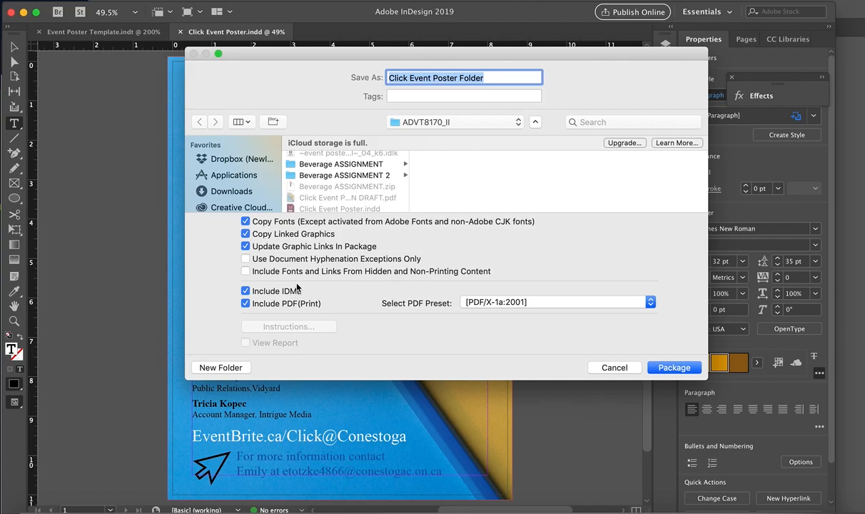
left_click(674, 367)
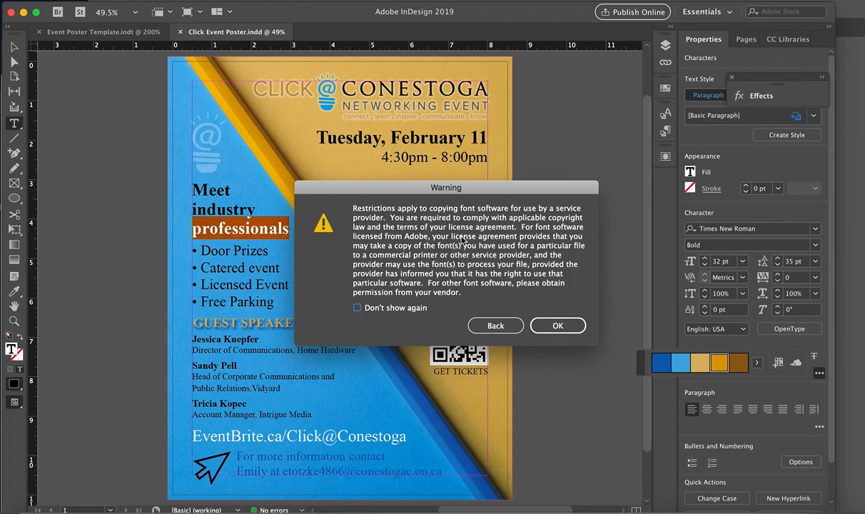
left_click(559, 328)
left_click(558, 327)
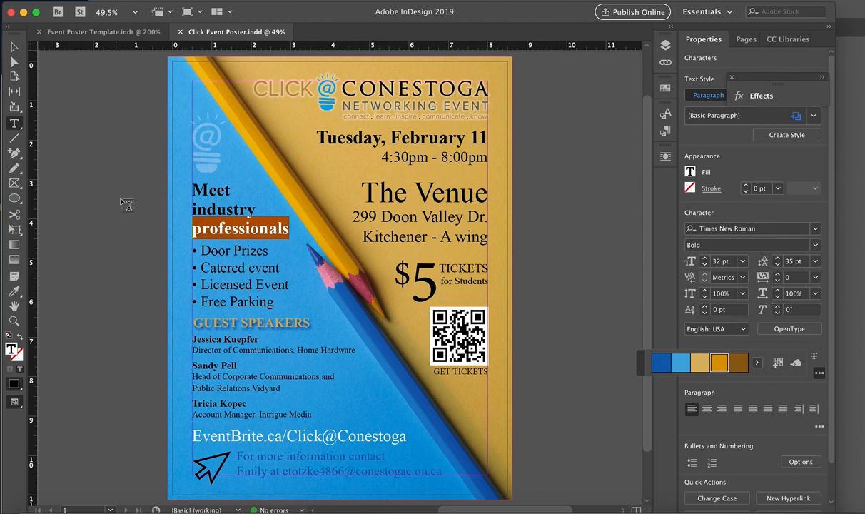
Step: Minimize the open application windows and, in Finder, open Click Event Poster Folder inside the desktop's CONESTOGA folder, under ADVT8170_II
left_click(23, 14)
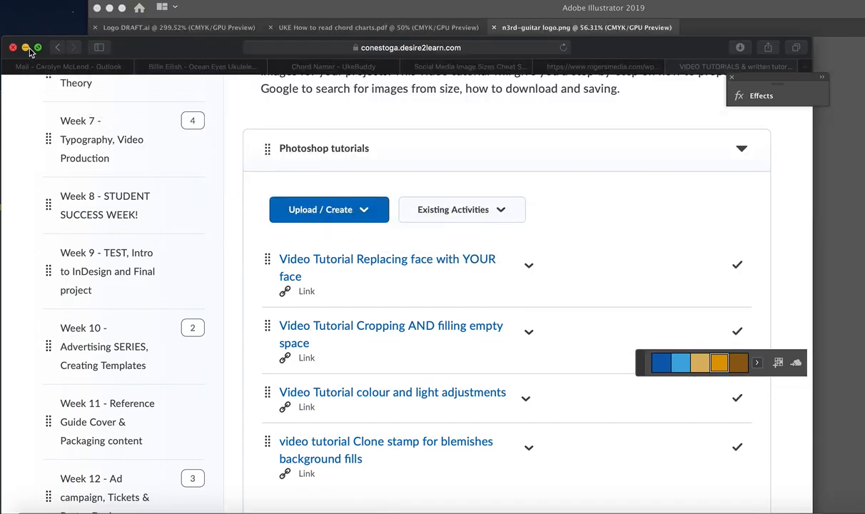
left_click(26, 41)
left_click(110, 9)
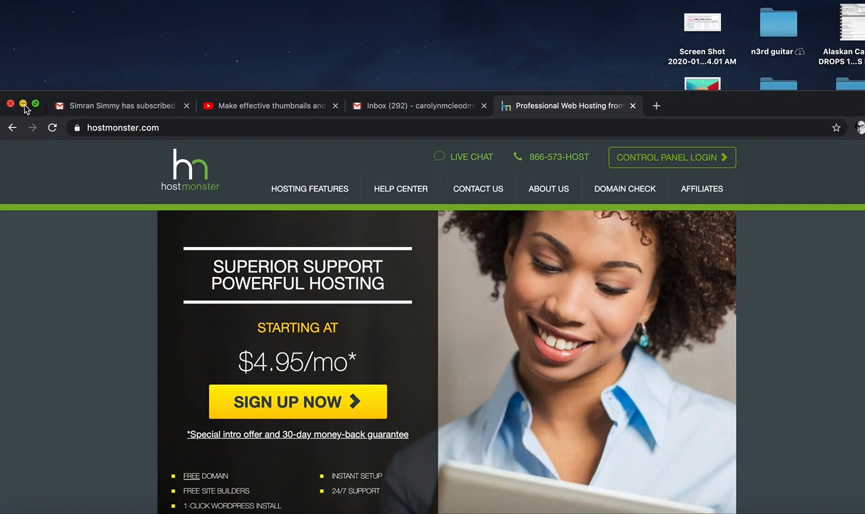
left_click(26, 102)
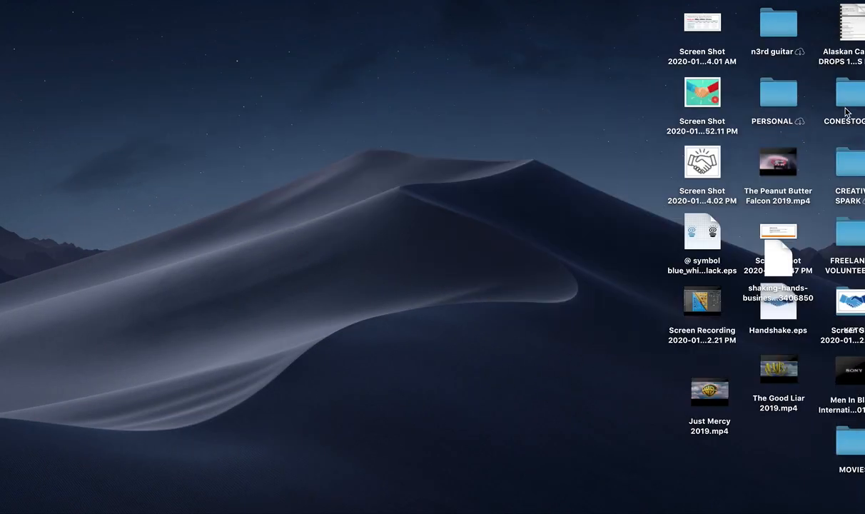
left_click(851, 92)
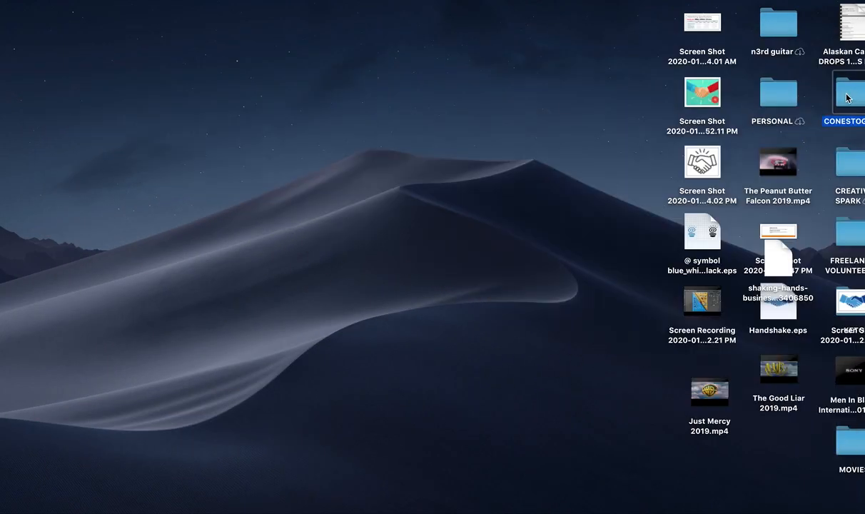
key("super+o")
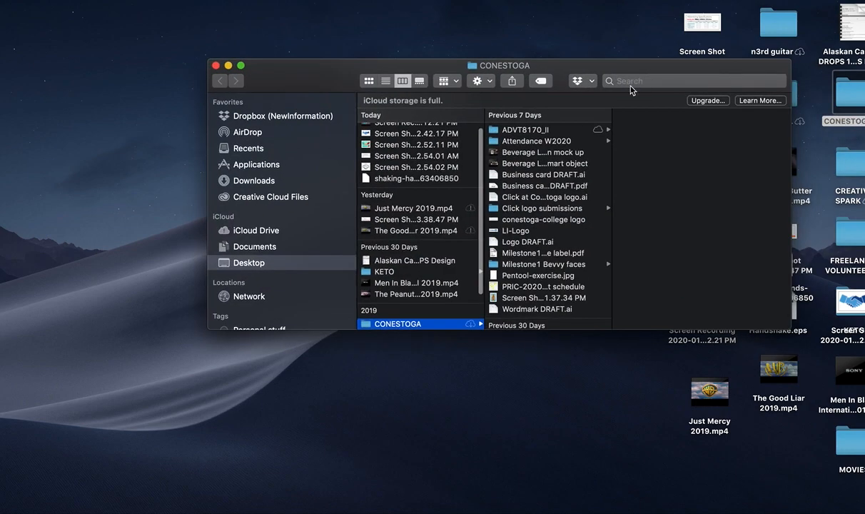
left_click(521, 131)
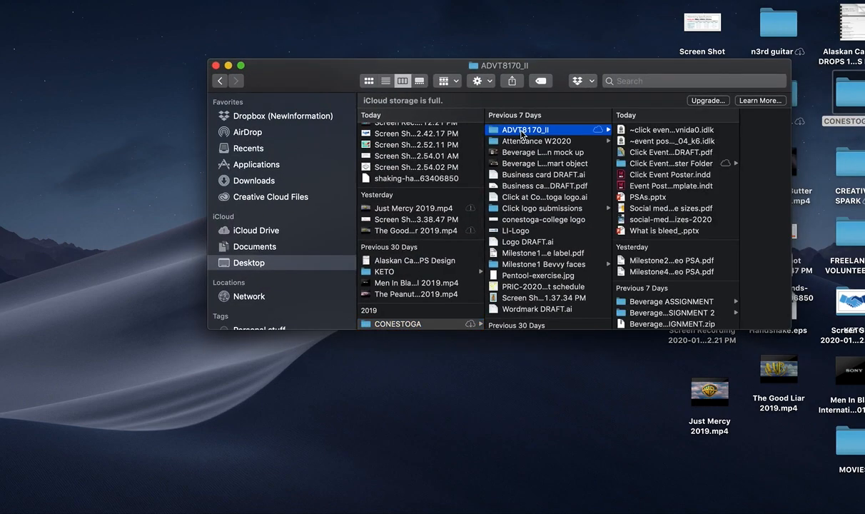
left_click(651, 164)
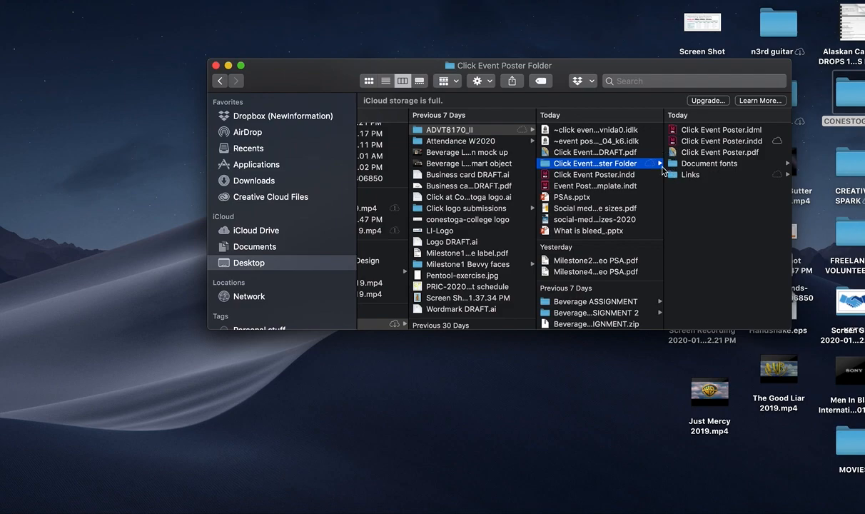
Step: Open the packaged Click Event Poster.pdf in Acrobat, move its window up, and cancel the assistive technology reading setup
left_click(711, 153)
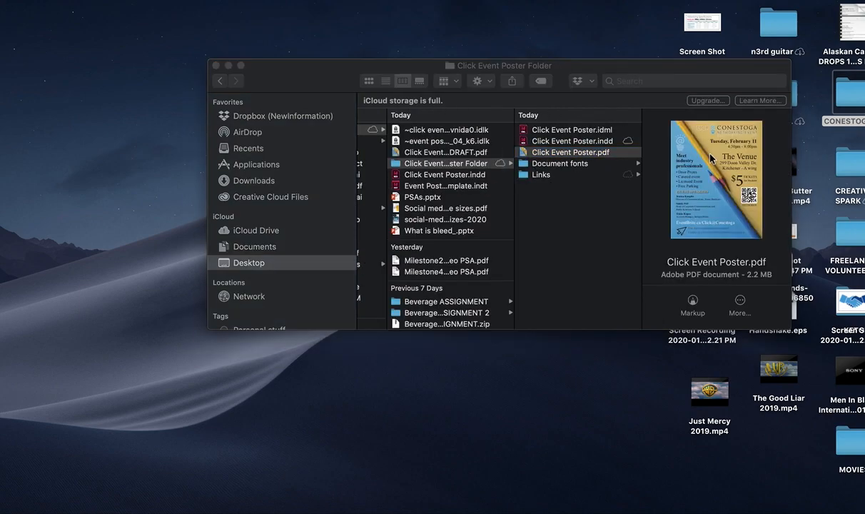
double_click(711, 158)
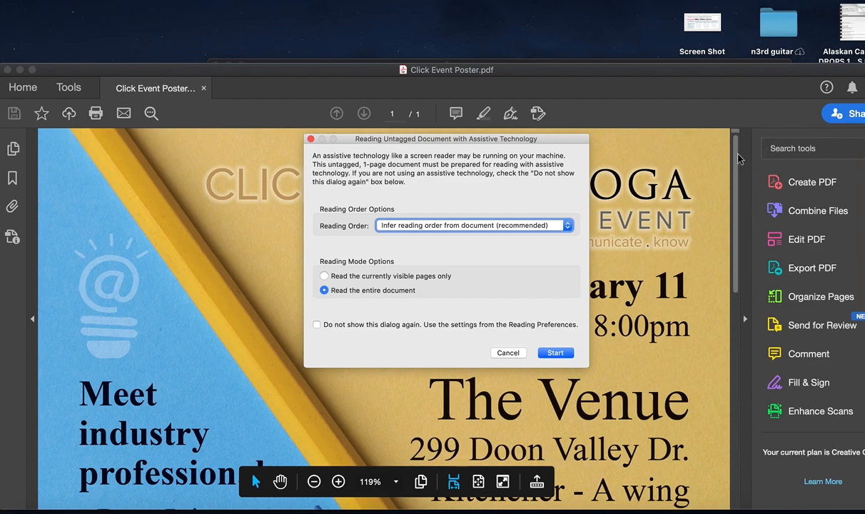
left_click_drag(739, 157, 713, 137)
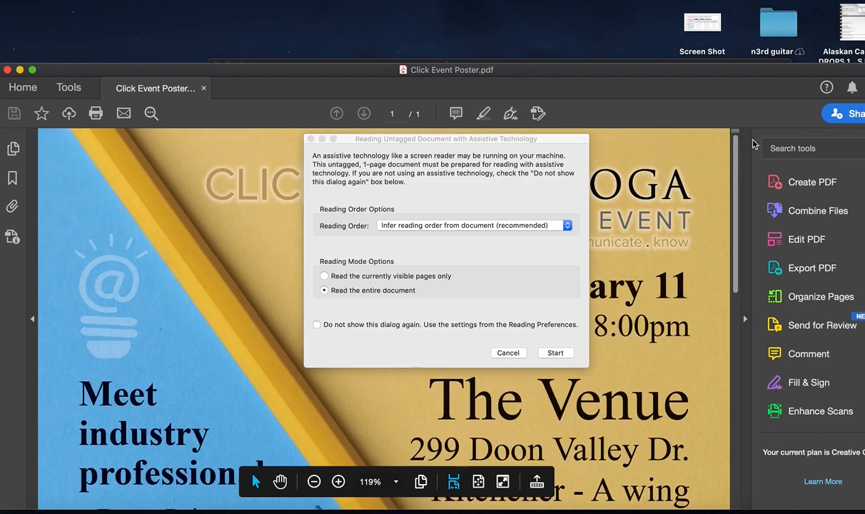
left_click_drag(678, 69, 681, 4)
left_click_drag(740, 114, 735, 241)
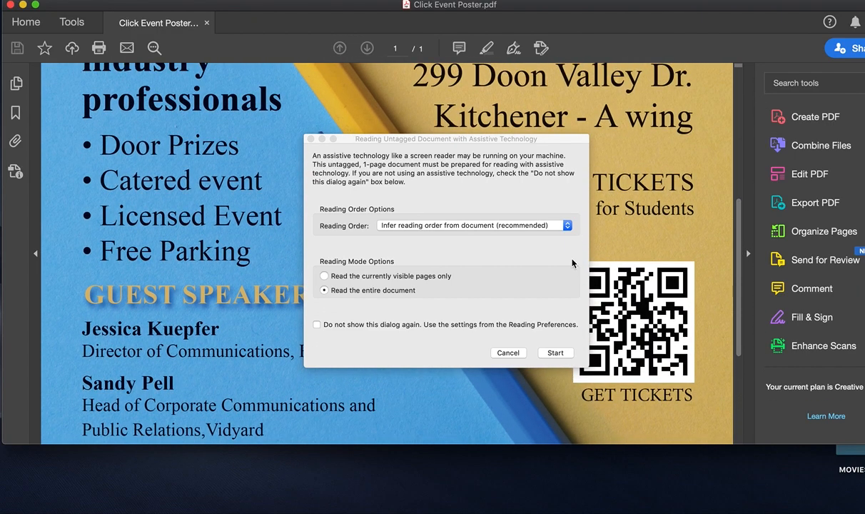
left_click(506, 353)
Step: Review the poster PDF from its header down to the contact details, and close it
scroll(451, 143, "up", 5)
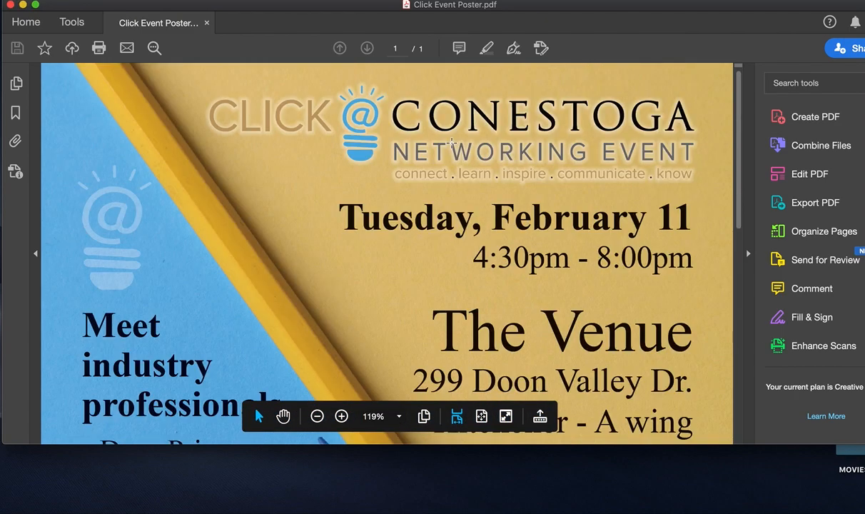
scroll(451, 143, "down", 10)
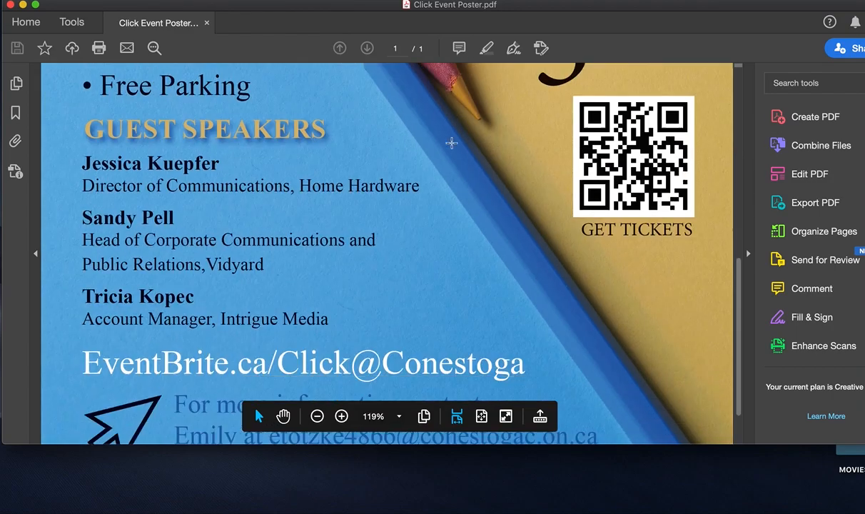
scroll(451, 142, "up", 10)
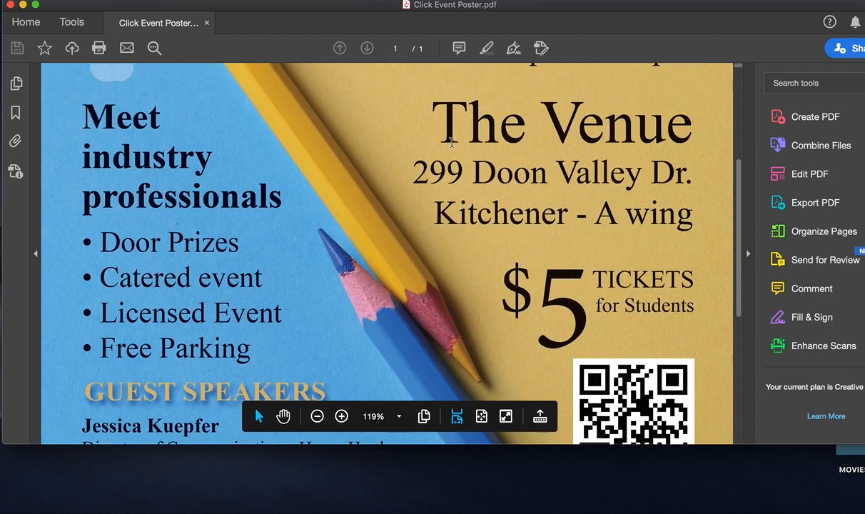
scroll(451, 143, "up", 1)
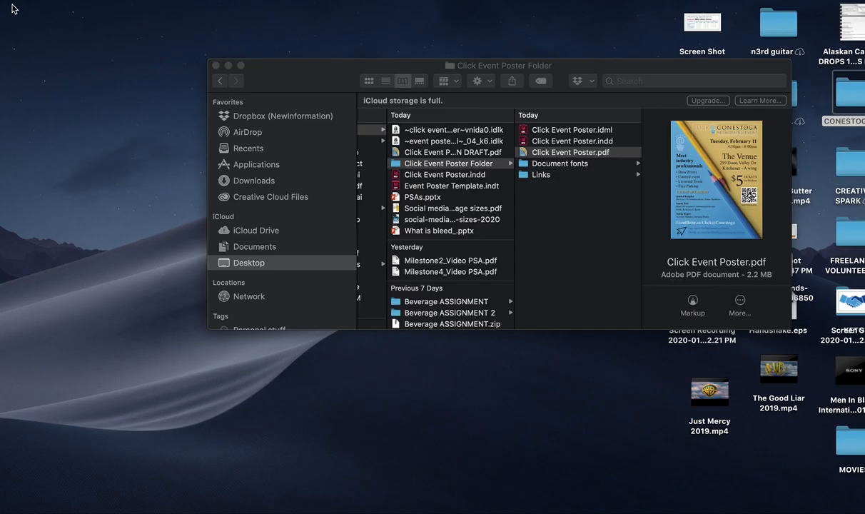
left_click(10, 5)
Step: Compress Click Event Poster Folder in ADVT8170_II into a zip archive
left_click(218, 81)
left_click(218, 82)
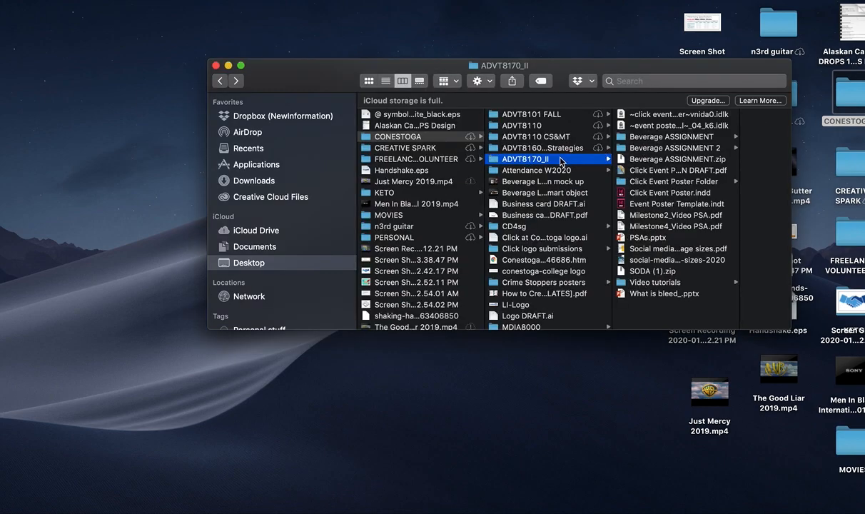
left_click(648, 183)
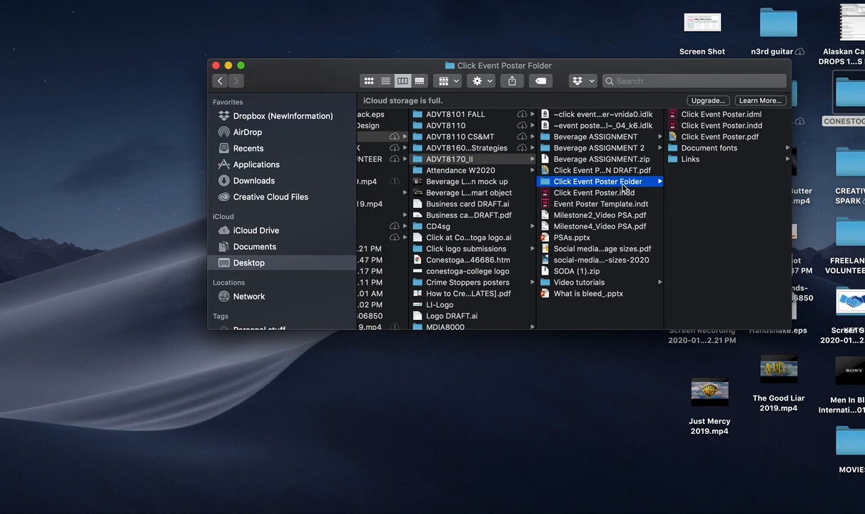
right_click(623, 185)
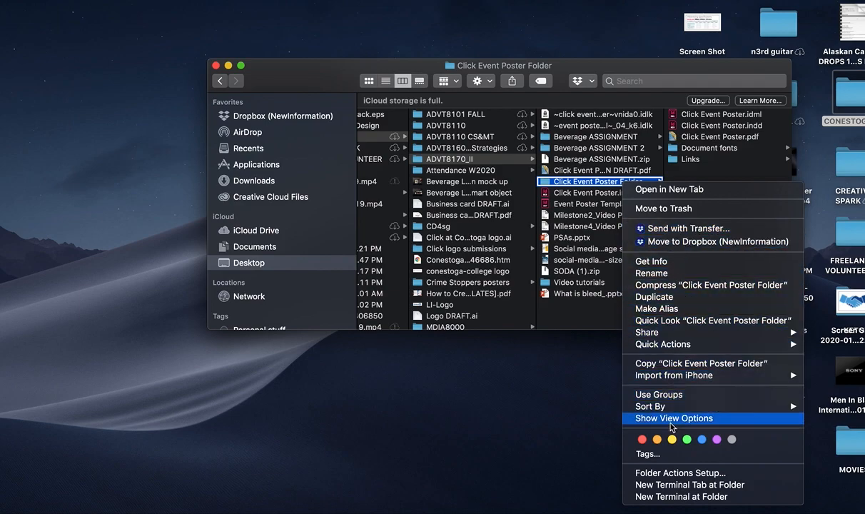
mouse_move(682, 377)
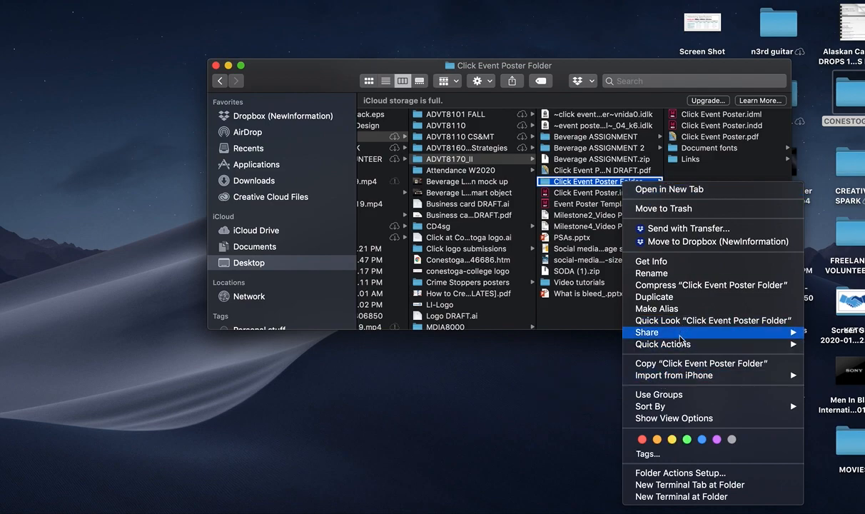
mouse_move(680, 341)
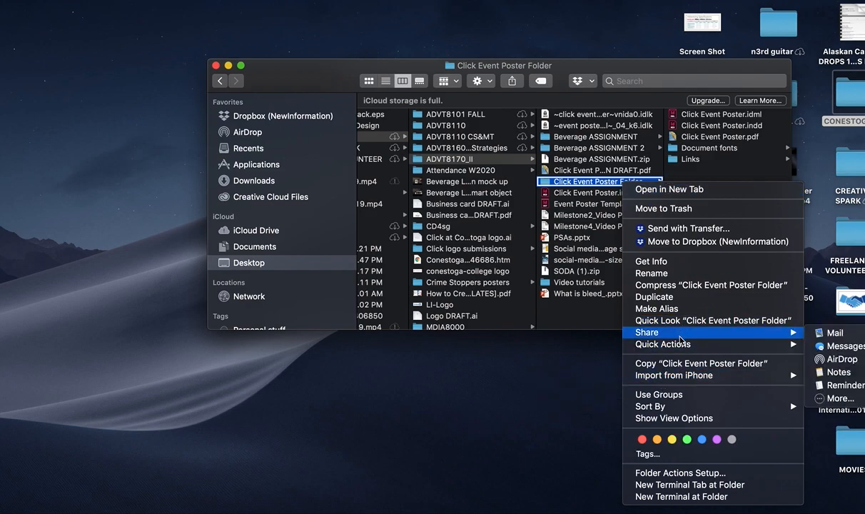
left_click(679, 286)
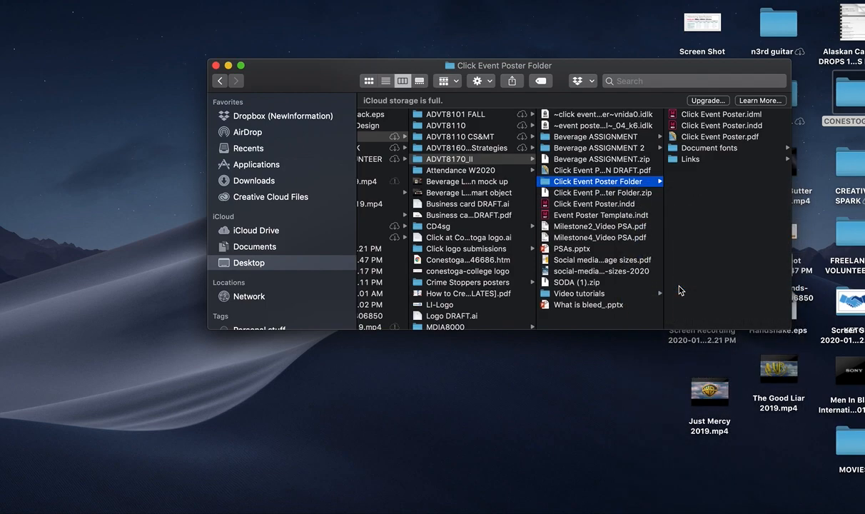